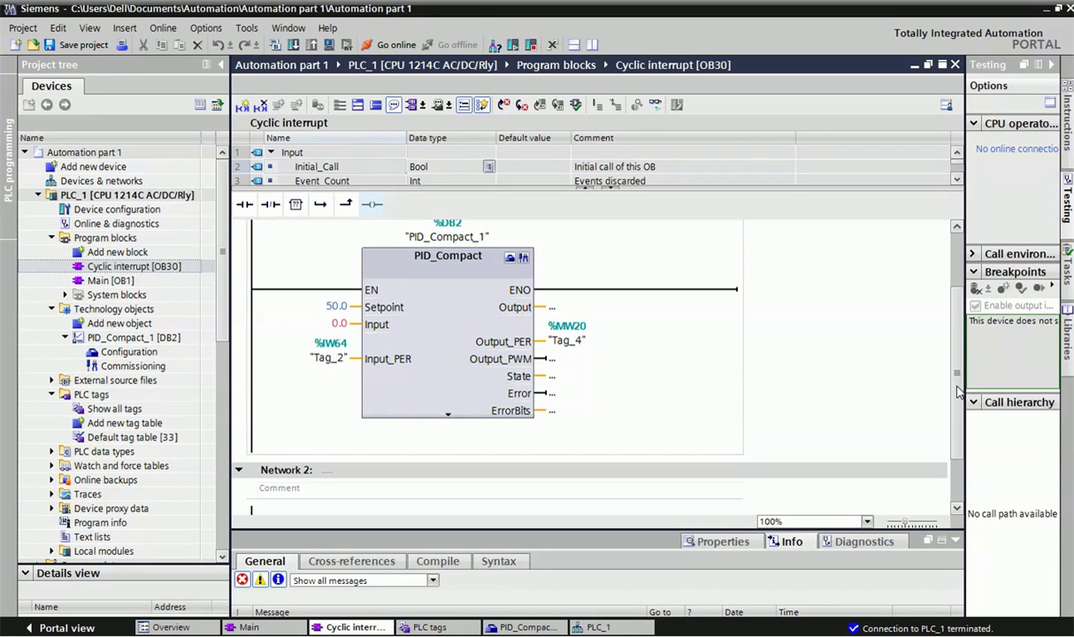
- Scroll back to Network 1 of OB30 and widen the project tree panel slightly
scroll(911, 372, "up", 2)
scroll(954, 354, "up", 1)
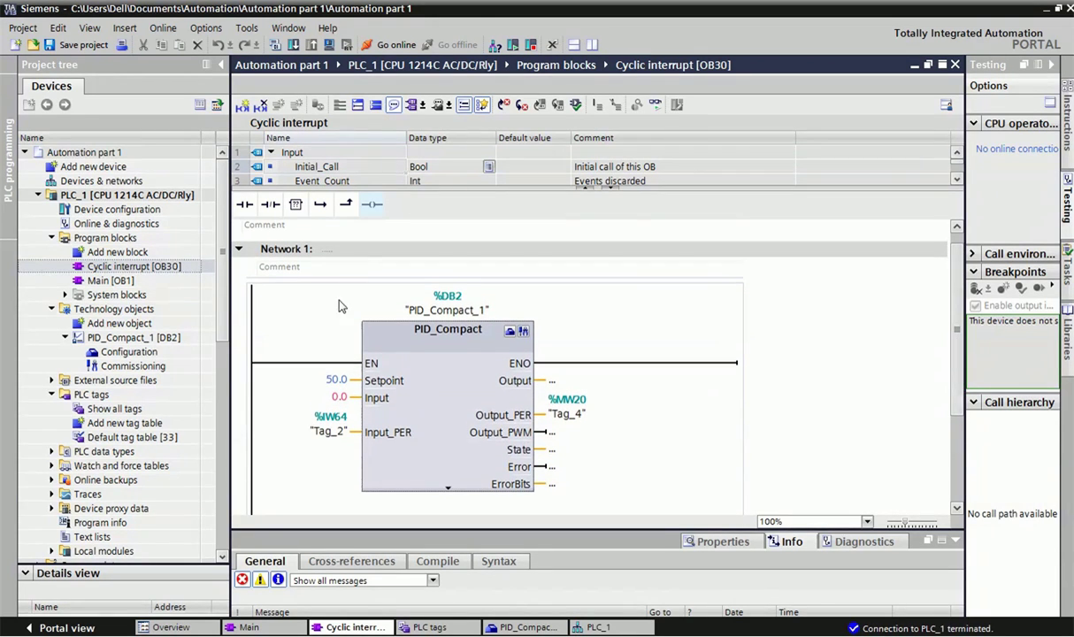
left_click_drag(227, 303, 245, 302)
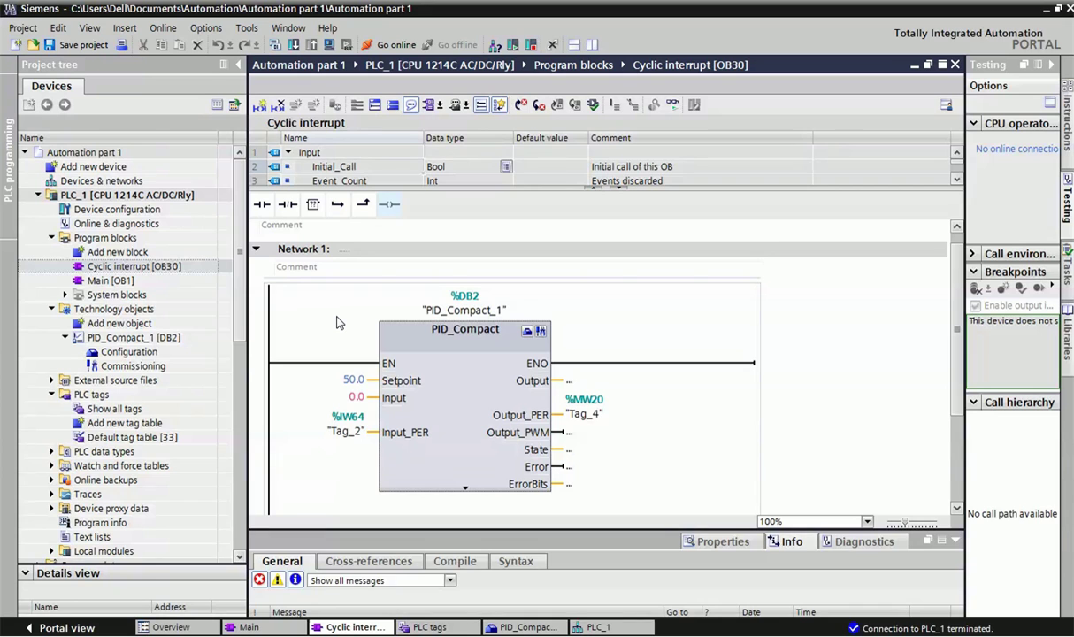
double_click(132, 253)
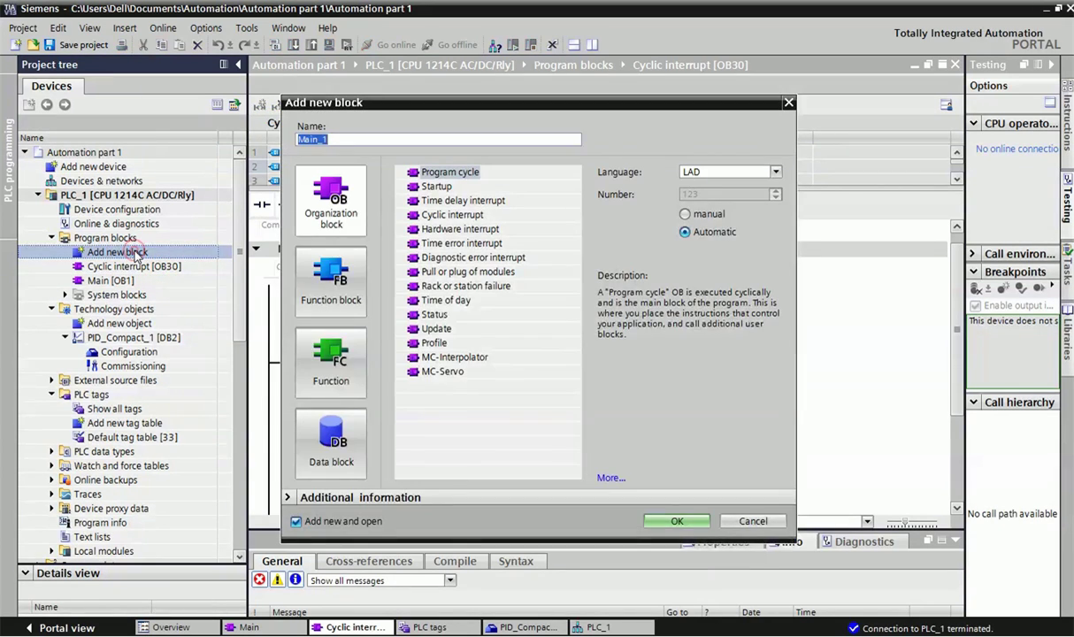
left_click(328, 215)
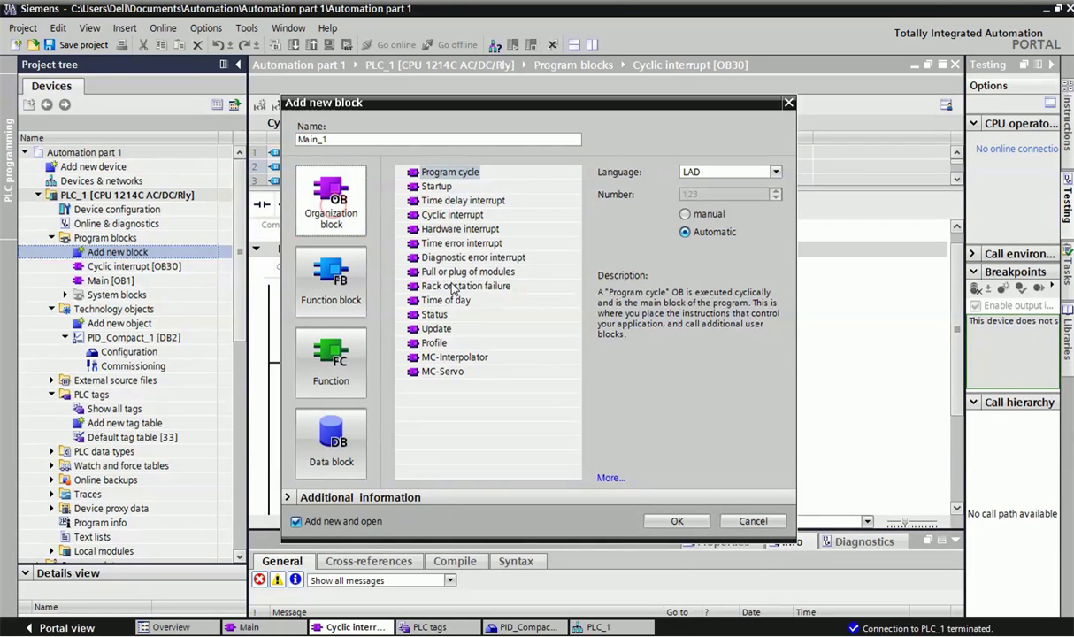
left_click(434, 215)
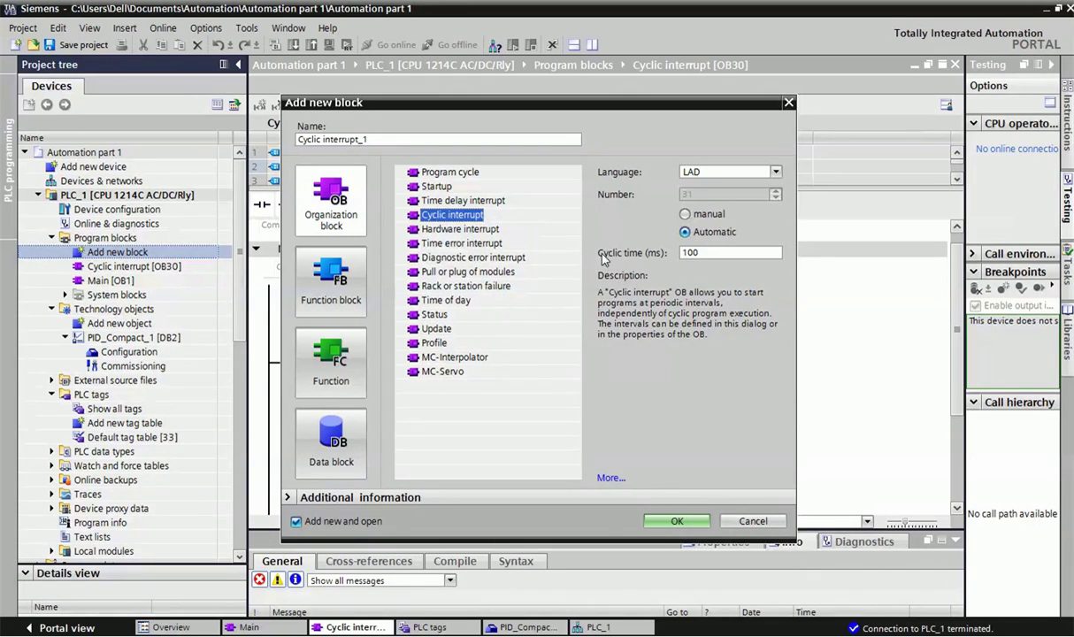
left_click(713, 253)
double_click(713, 253)
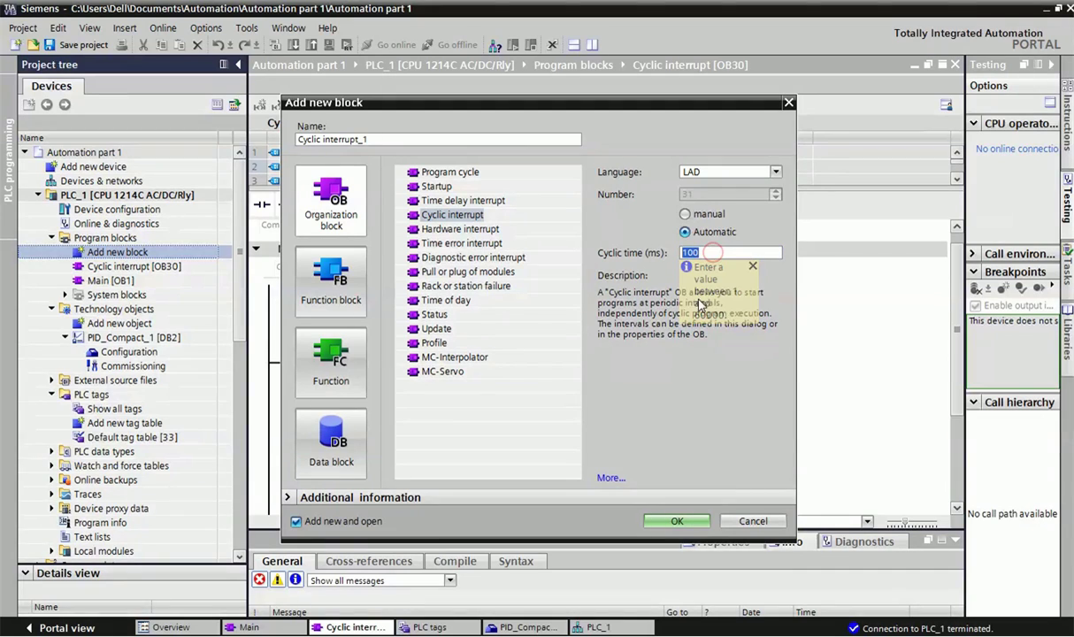
left_click(721, 393)
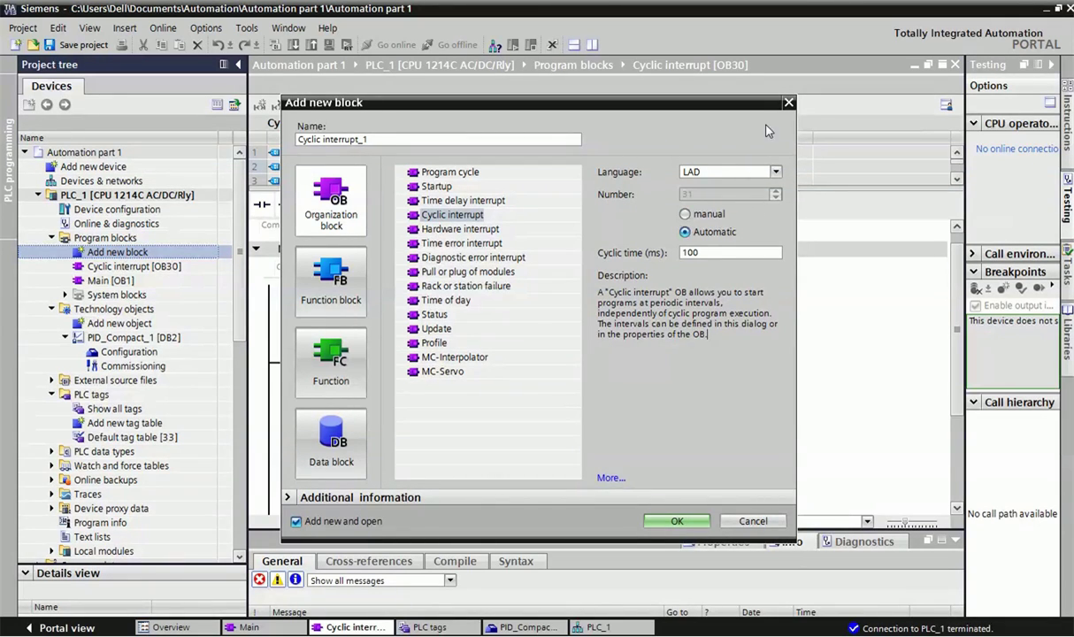
left_click(788, 103)
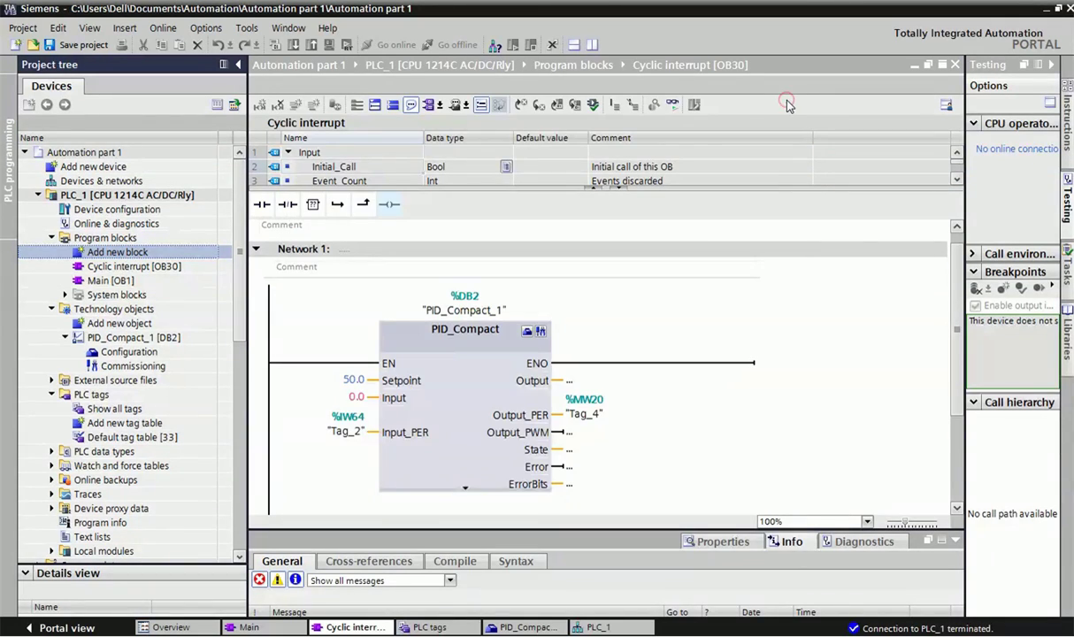
- Bring OB30 forward, widen the task panel, and show Instructions with Technology > PID Control > Compact PID
double_click(160, 266)
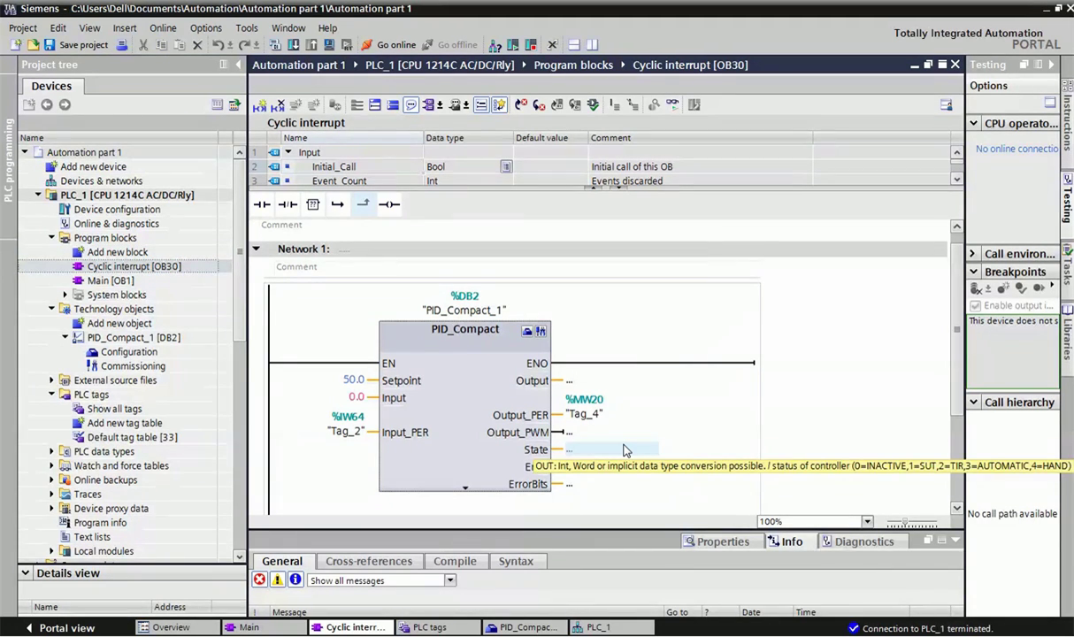
left_click(858, 388)
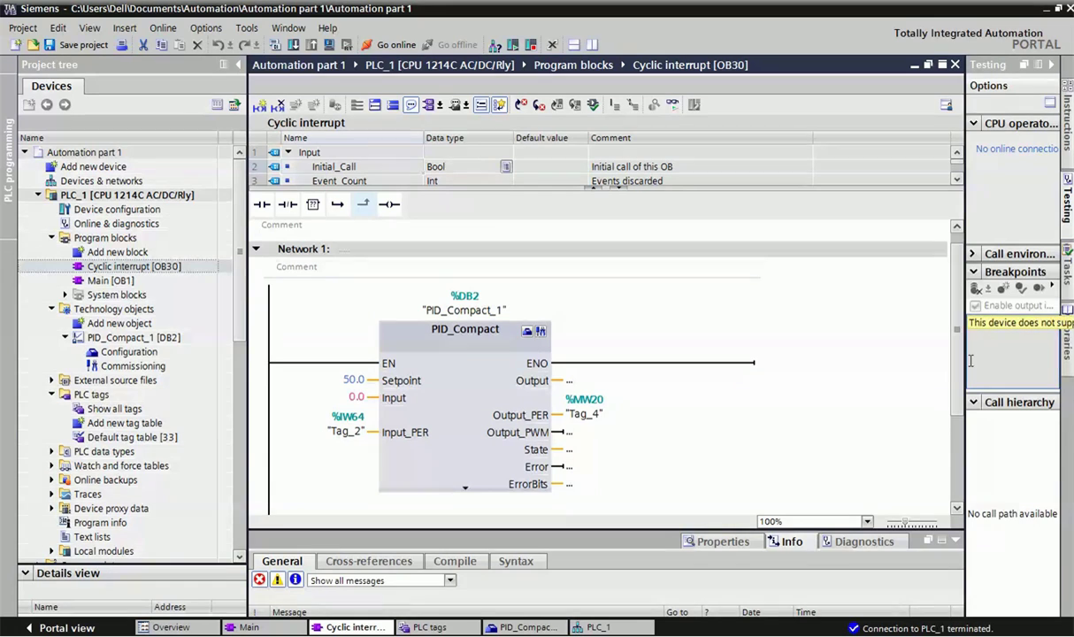
left_click_drag(965, 358, 819, 363)
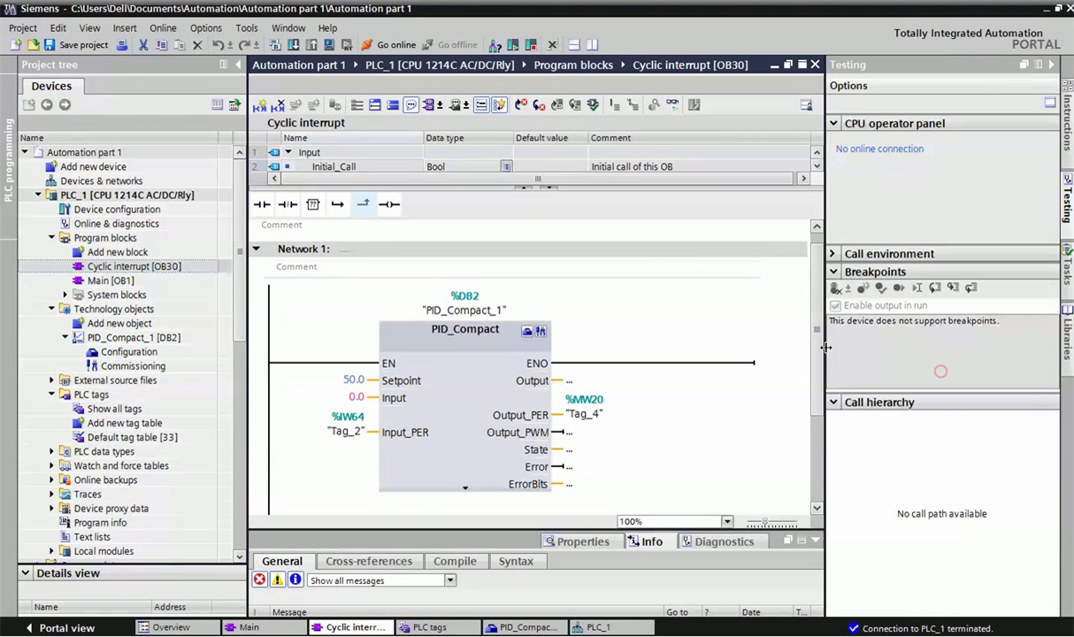
left_click(1066, 133)
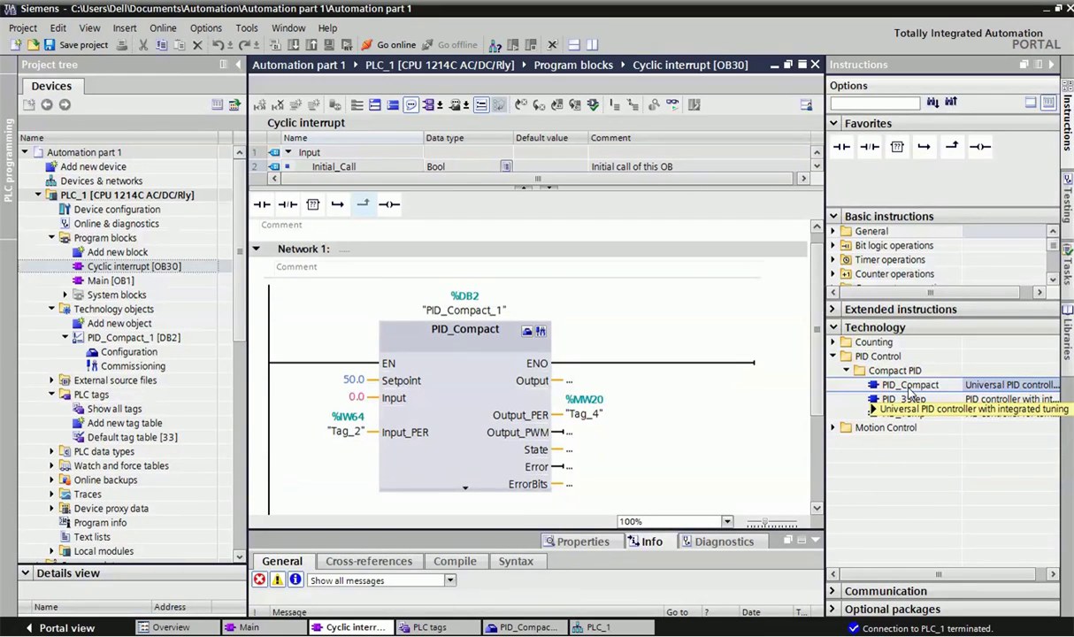
- Select the PID_Compact_1 block in the OB30 ladder network
mouse_move(911, 393)
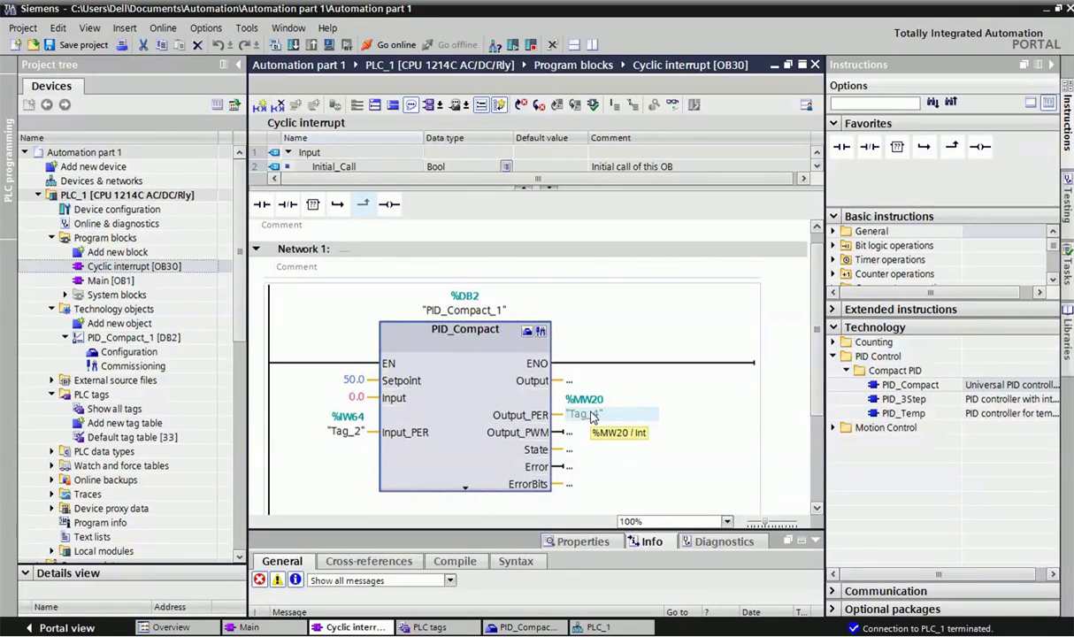
left_click(491, 412)
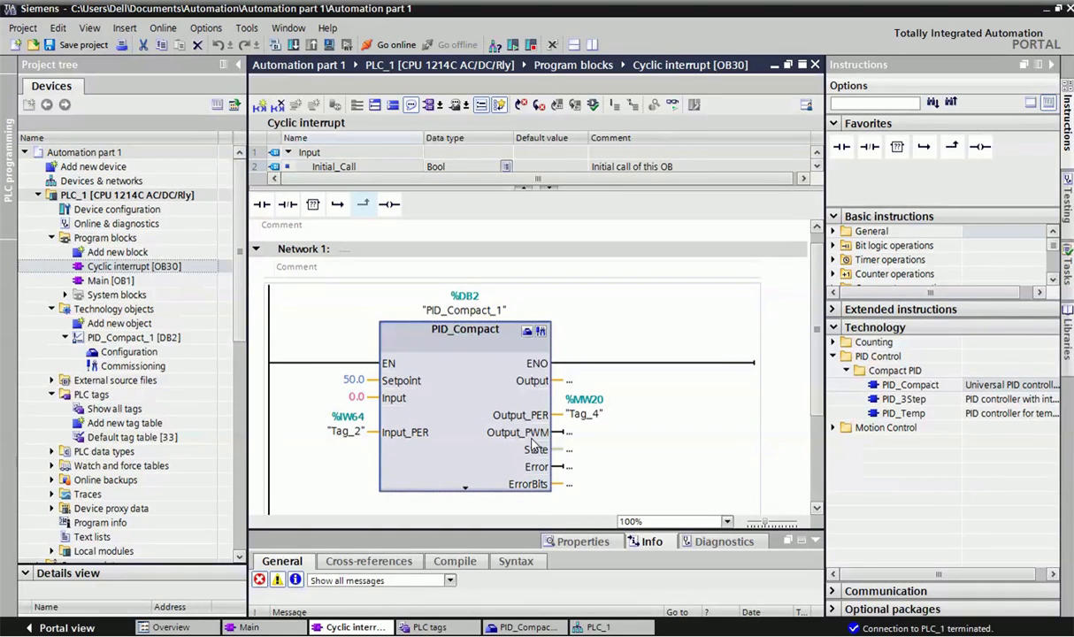
- Open the PID_Compact_1 configuration and keep Temperature as the controller type
left_click(529, 338)
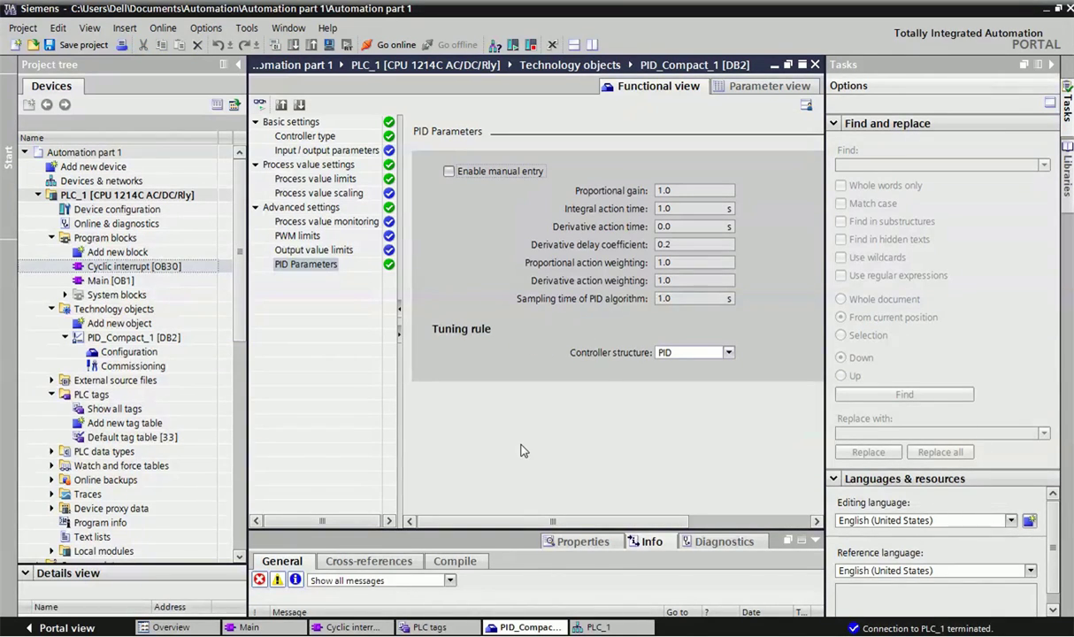
left_click(305, 137)
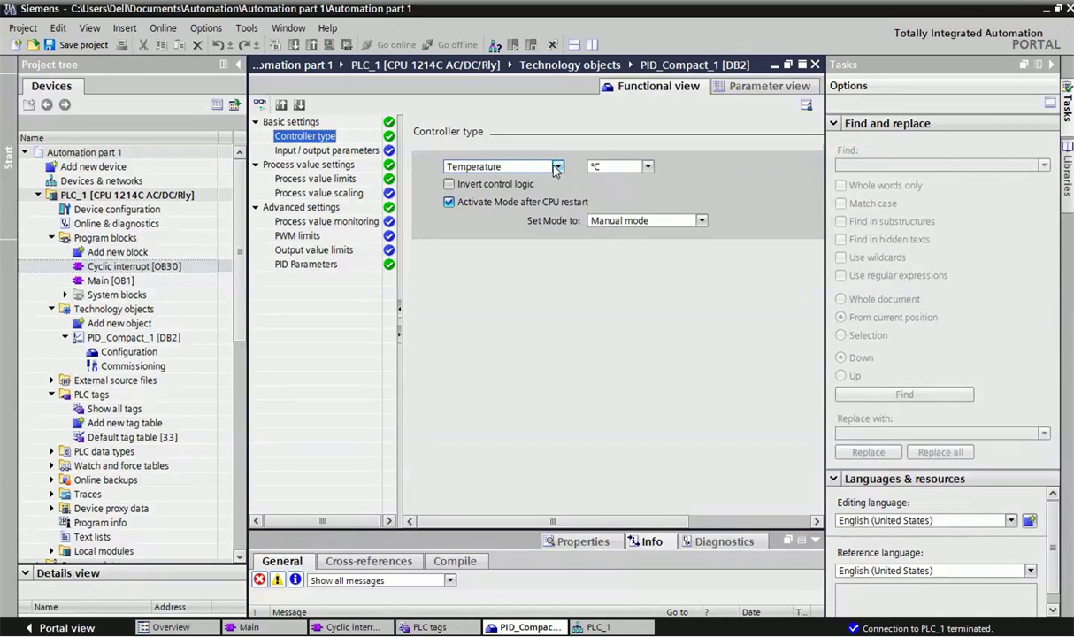
left_click(522, 166)
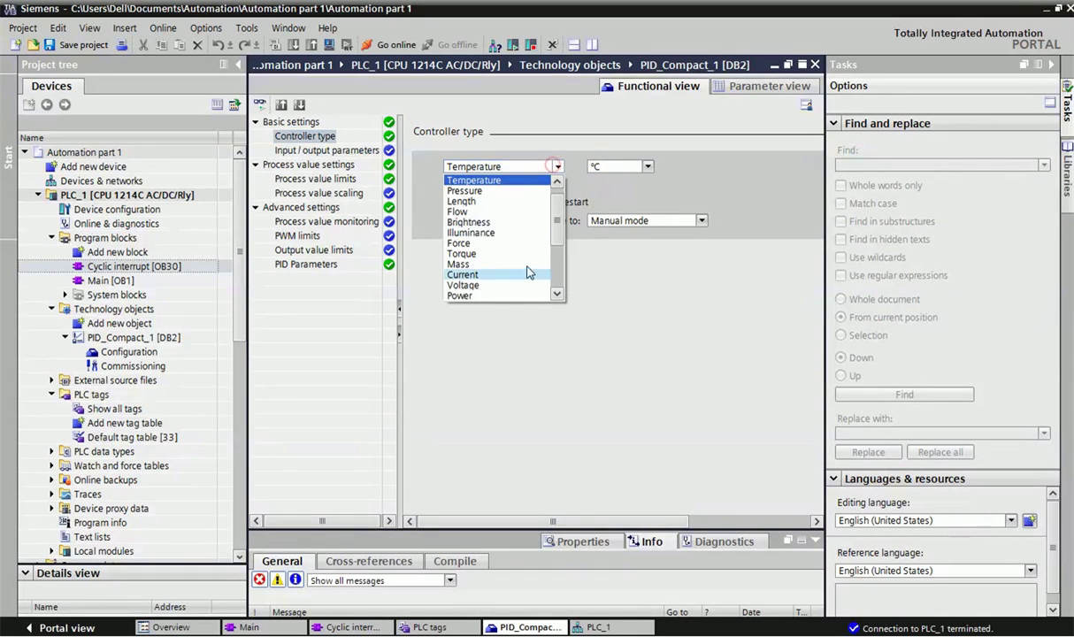
left_click(495, 184)
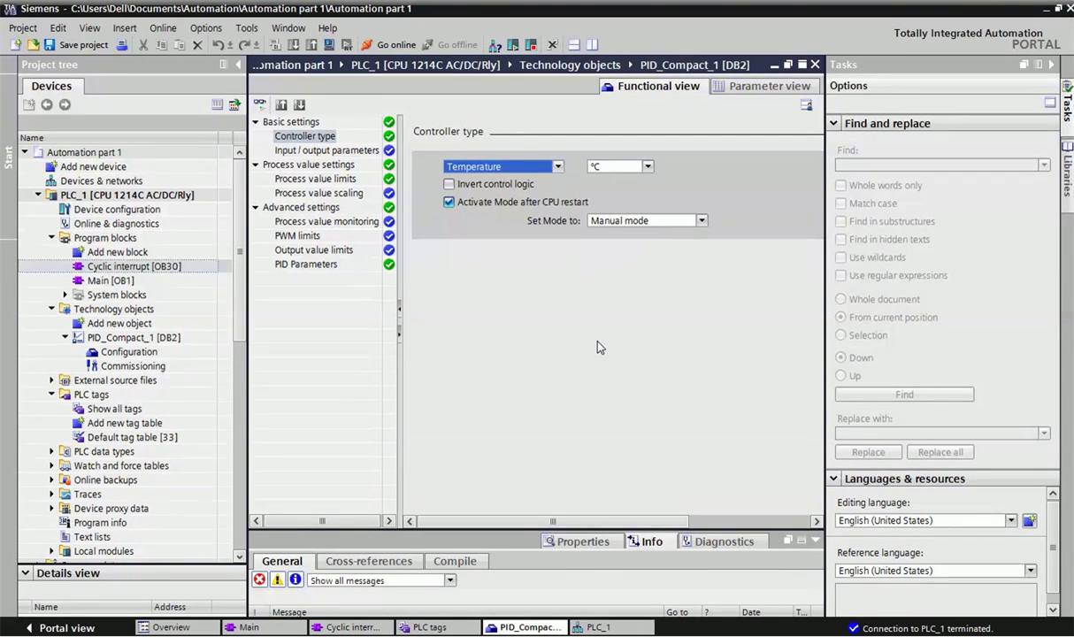
- Review the input/output parameters, process value limits and process value scaling pages
left_click(328, 151)
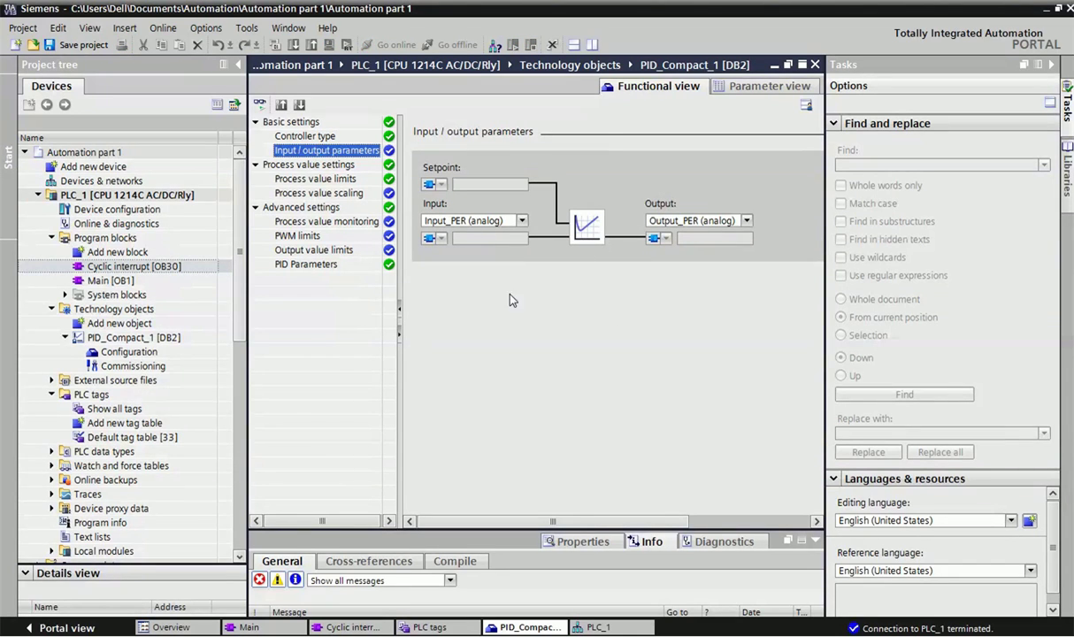
left_click(314, 179)
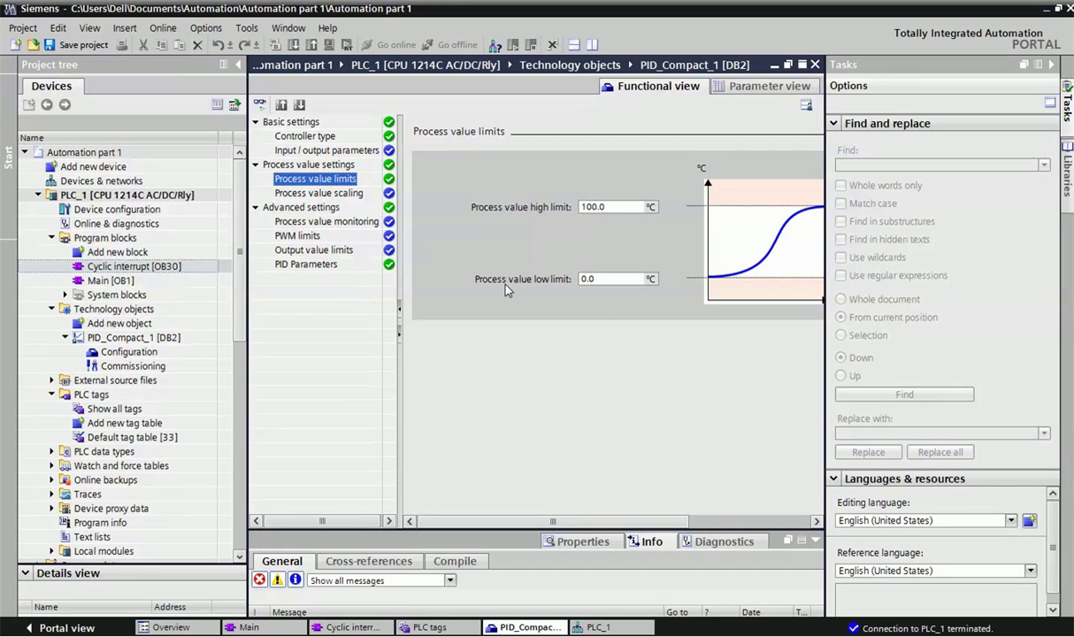
left_click_drag(827, 230, 961, 232)
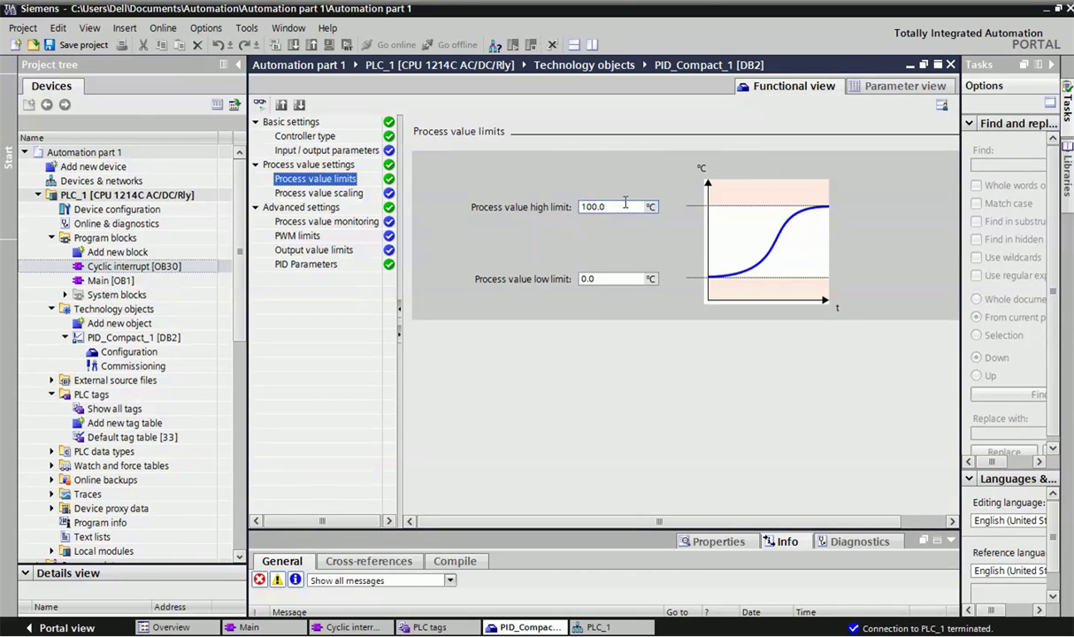
left_click(354, 195)
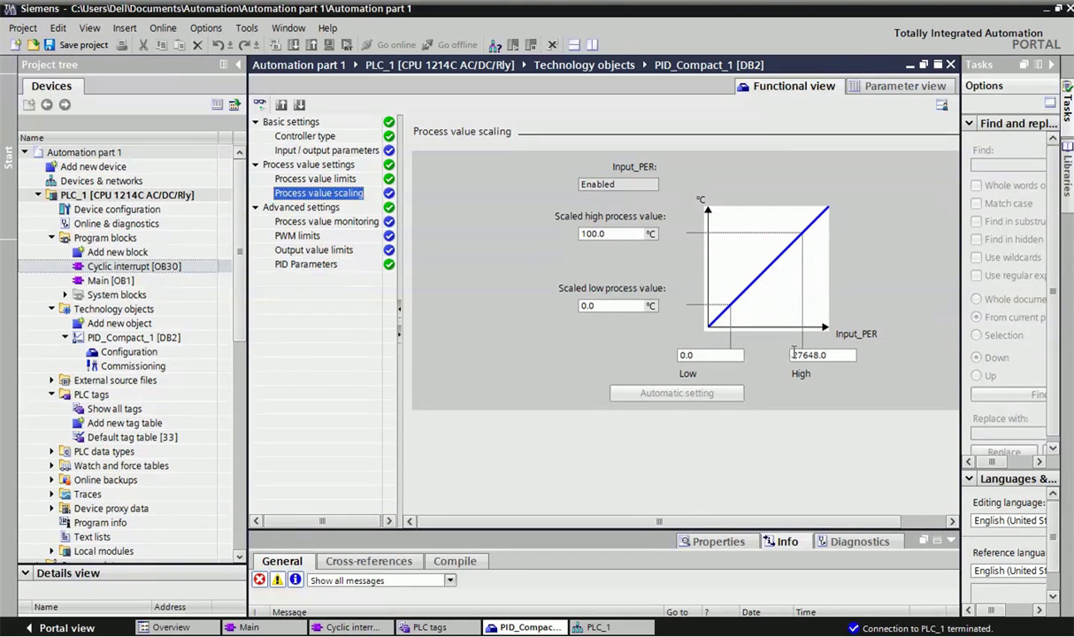
- Step through process value monitoring, PWM limits and output value limits to PID Parameters
left_click(331, 223)
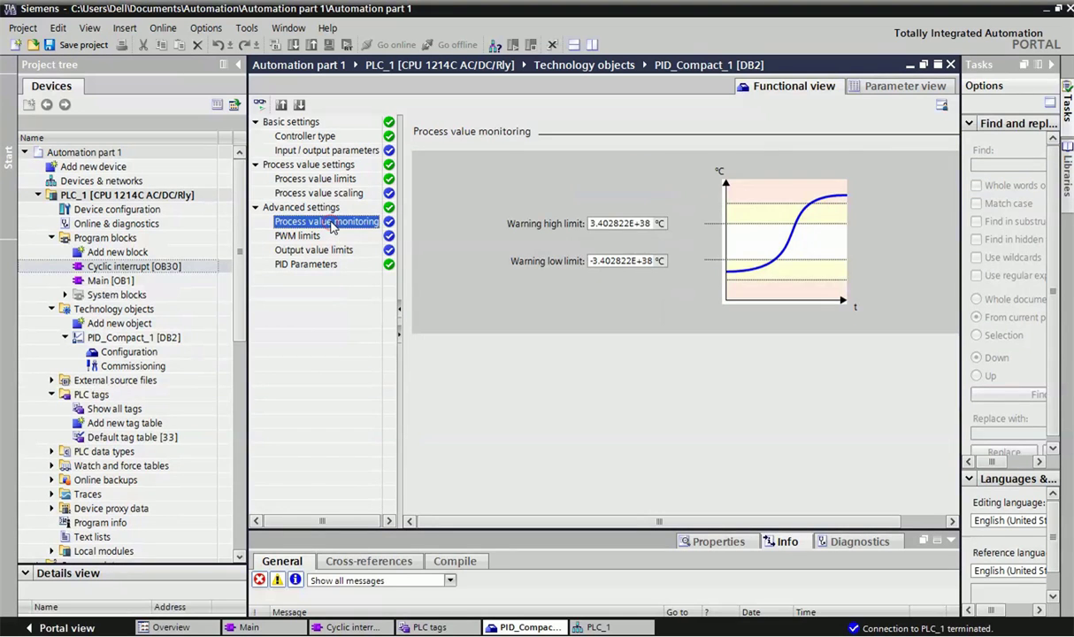
left_click(297, 236)
left_click(311, 253)
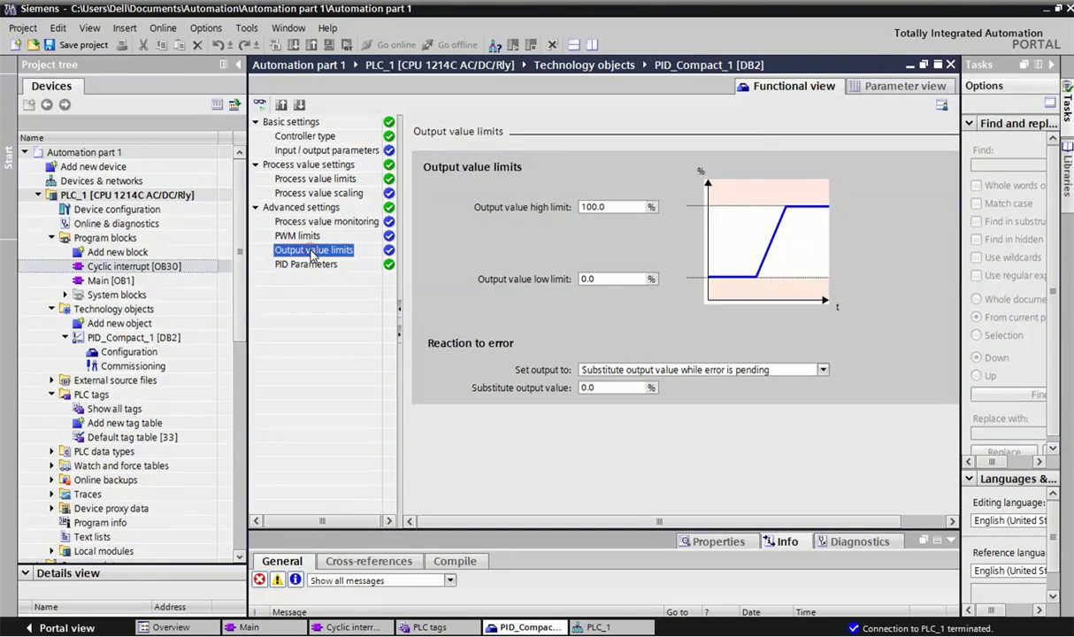
left_click(307, 267)
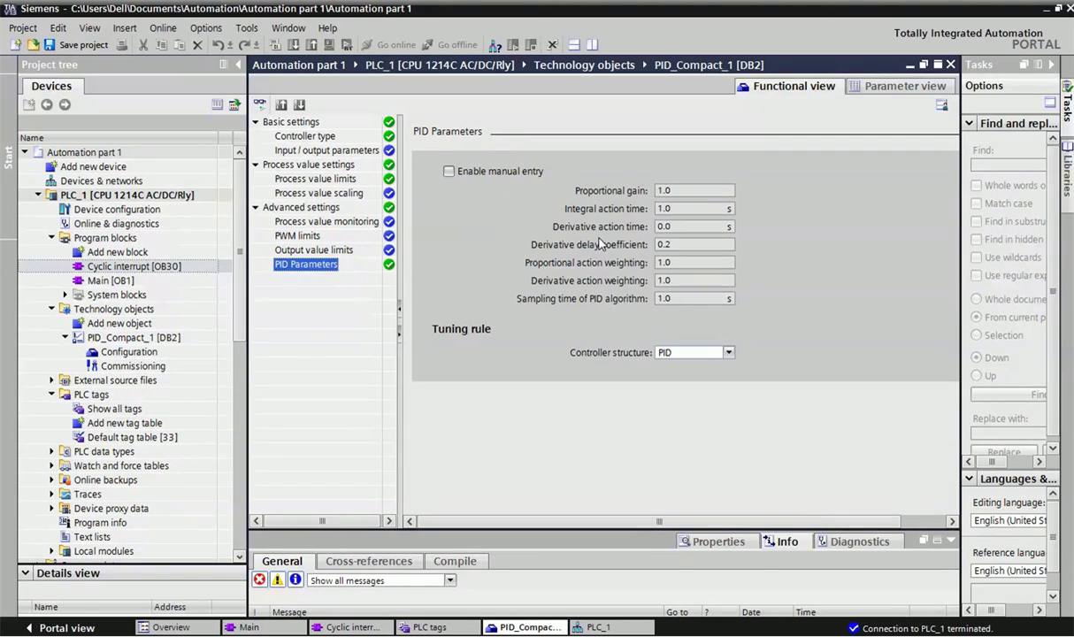
- Switch controller structure to PI and back to PID, then enlarge the Info message log
left_click(683, 222)
left_click(710, 359)
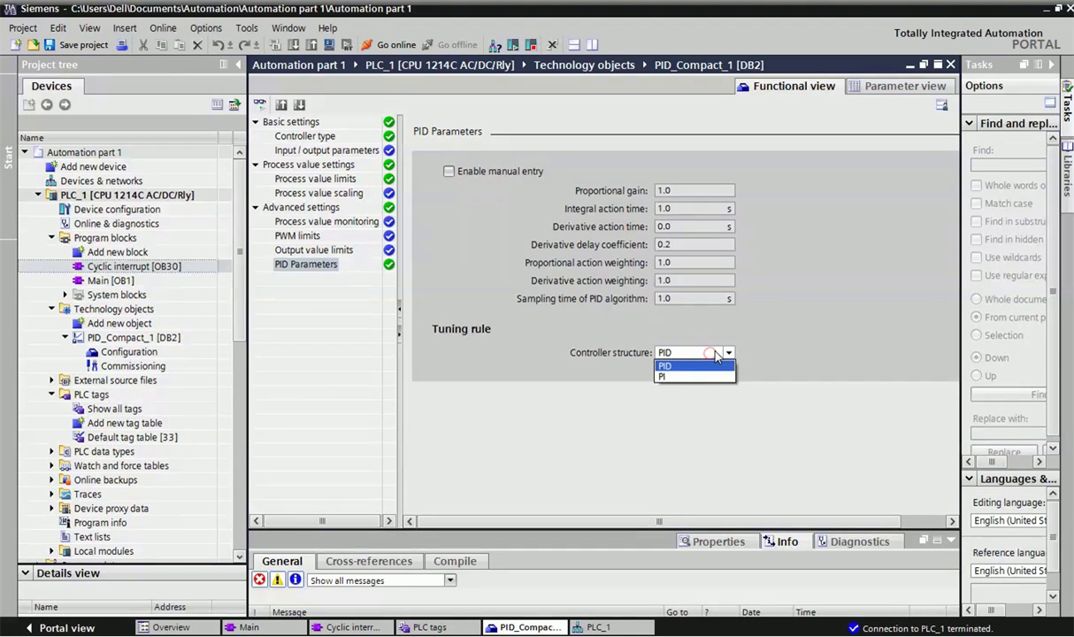
left_click(679, 378)
left_click(716, 359)
left_click(689, 365)
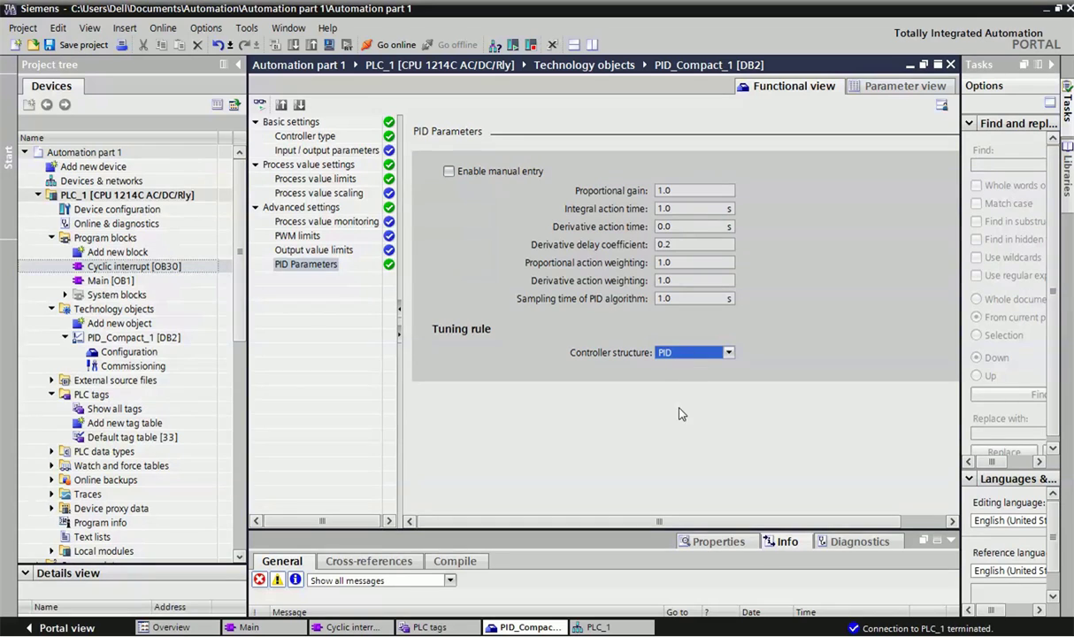
left_click_drag(473, 529, 473, 455)
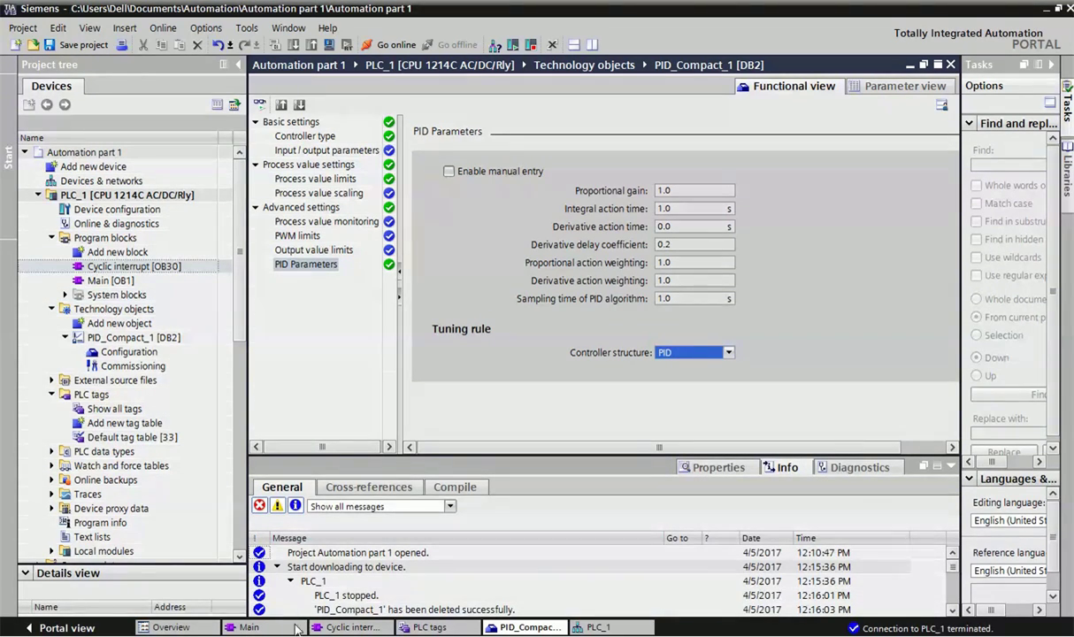
- Download the OB30 program to PLC_1, confirming the overwrite with Yes
left_click(343, 627)
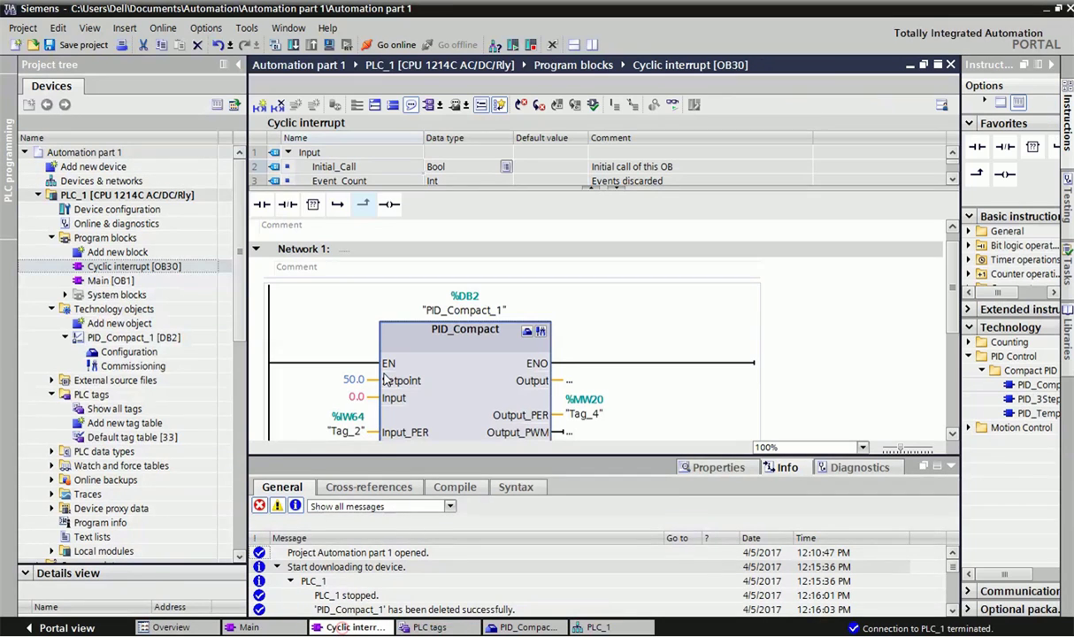
left_click(293, 44)
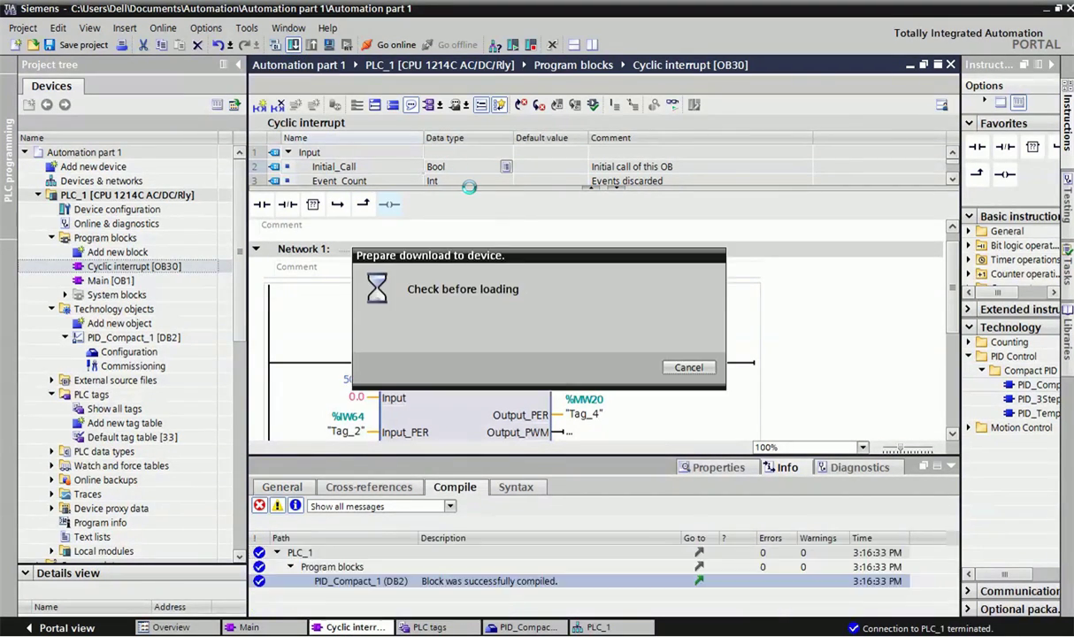
left_click(570, 353)
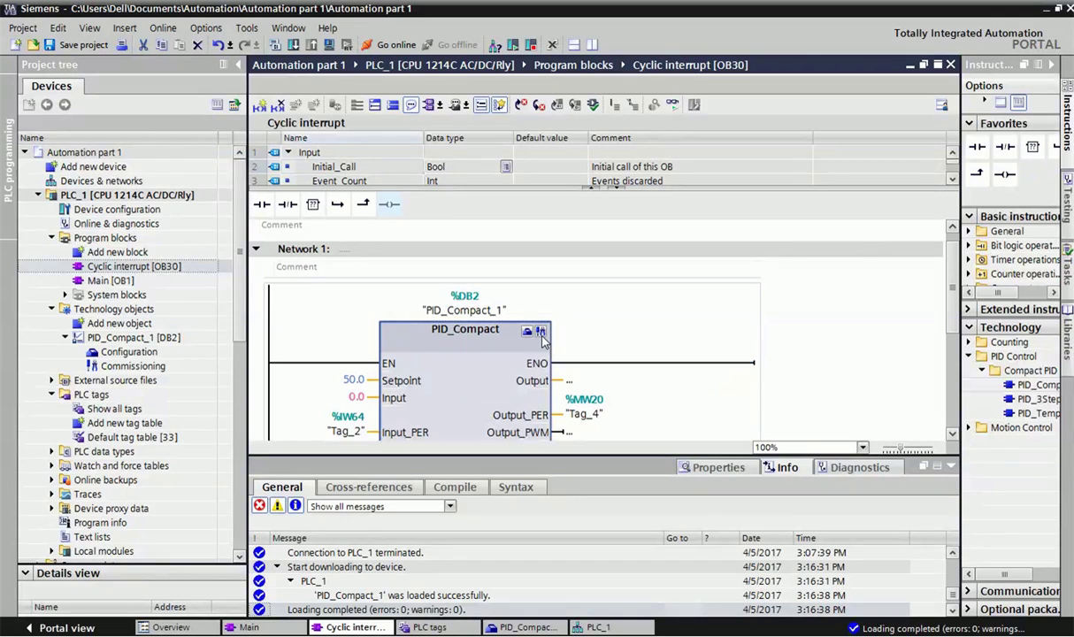
- Open PID_Compact_1 commissioning, resize the panes, and start measurement at 0.3 s sampling
left_click(540, 332)
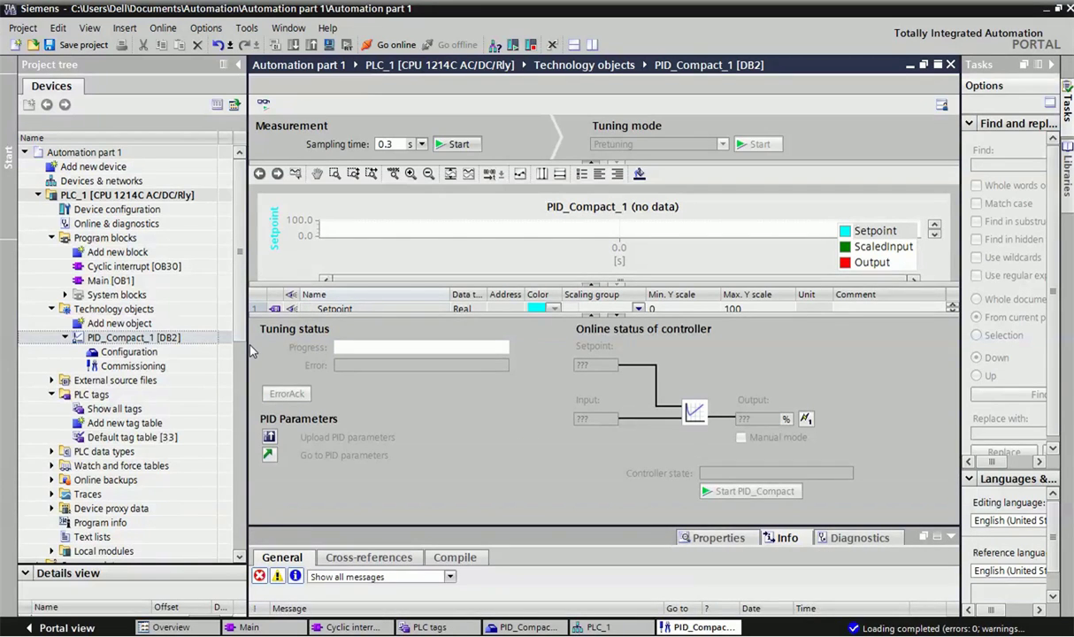
left_click_drag(248, 352, 212, 353)
left_click_drag(414, 315, 438, 362)
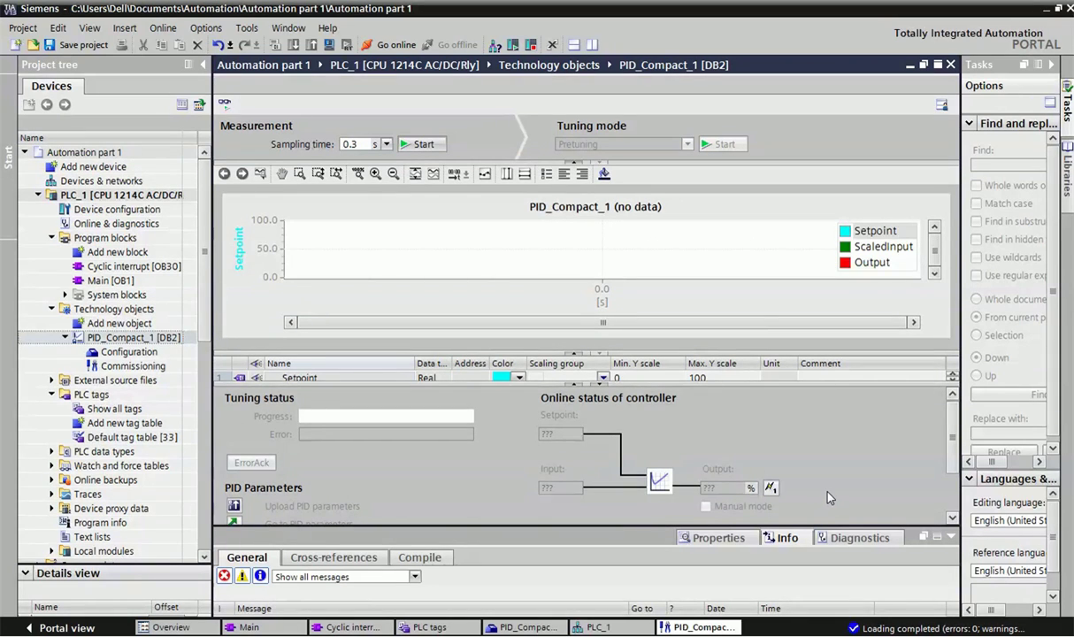
left_click(419, 143)
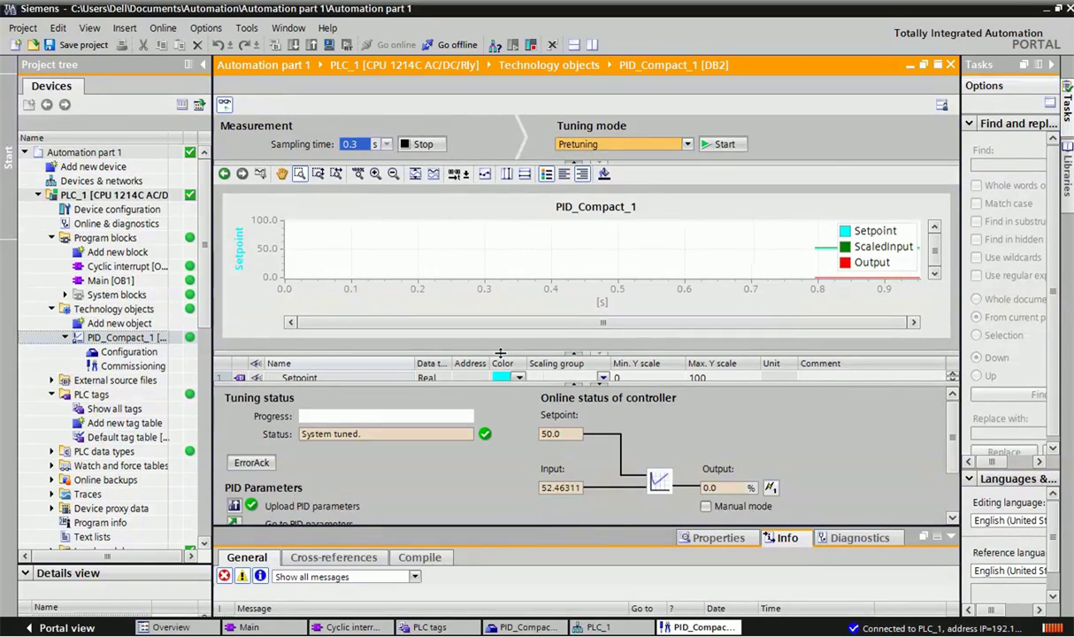
left_click_drag(499, 353, 503, 382)
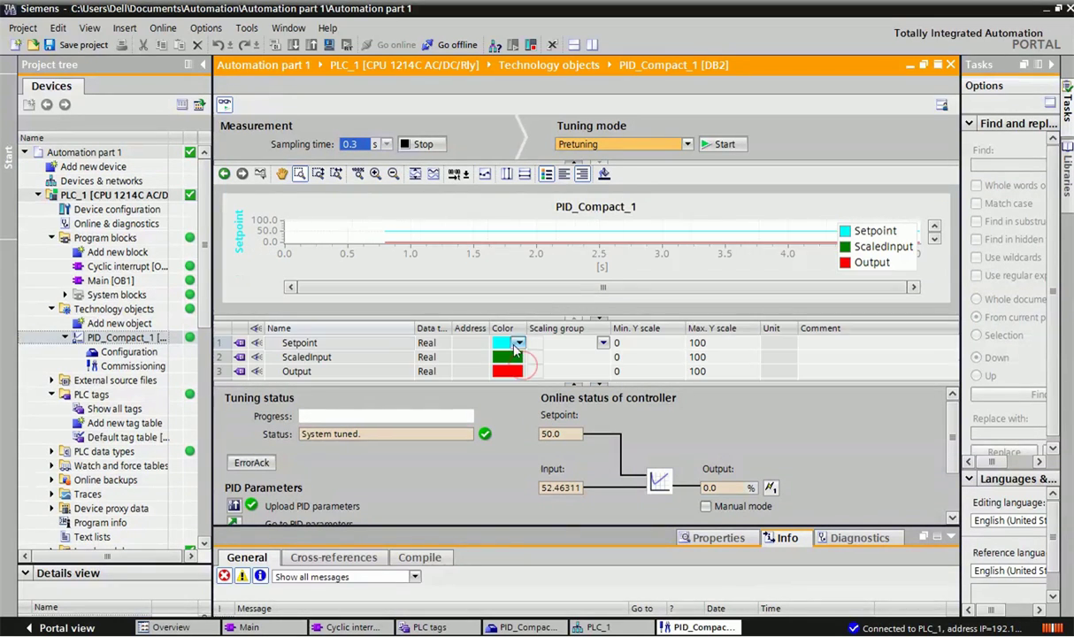
left_click_drag(510, 357, 511, 212)
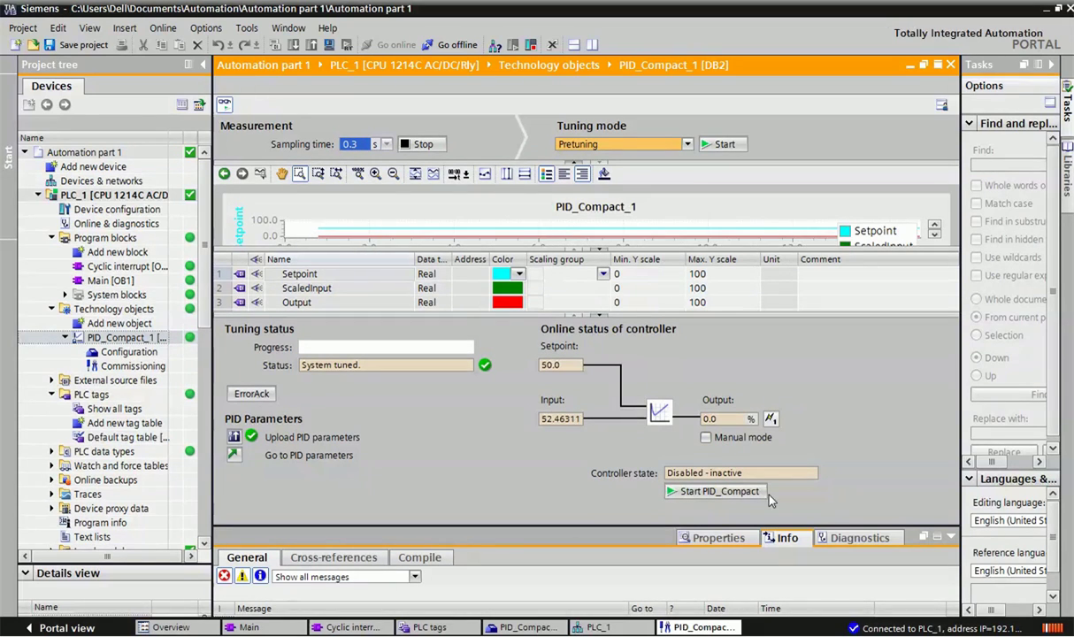
- Start PID_Compact_1 in automatic mode toward the 50.0 setpoint
left_click(721, 498)
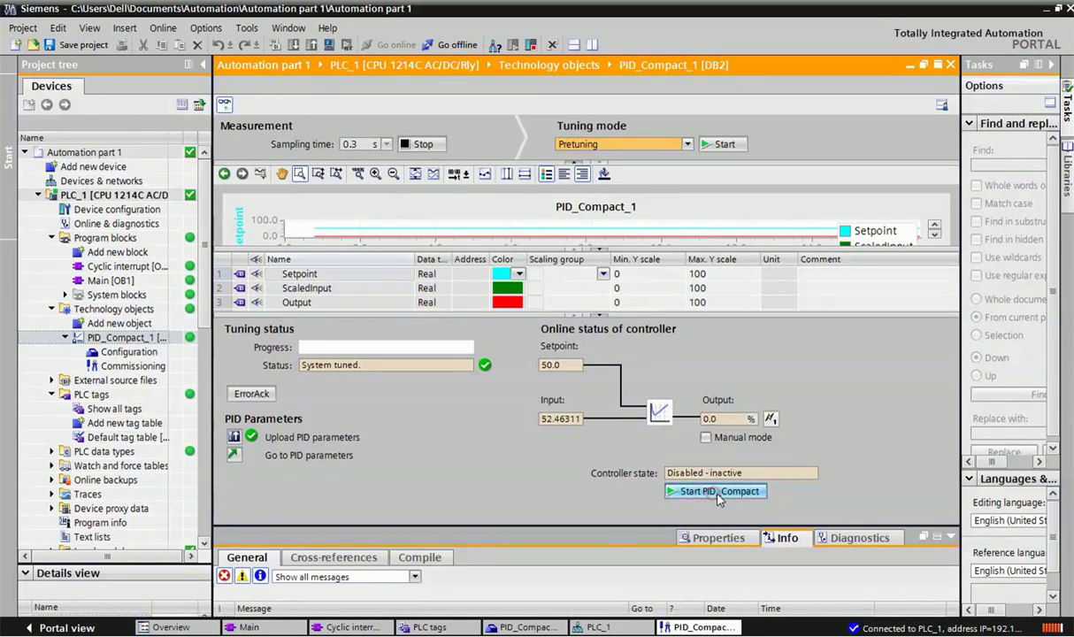
left_click(523, 464)
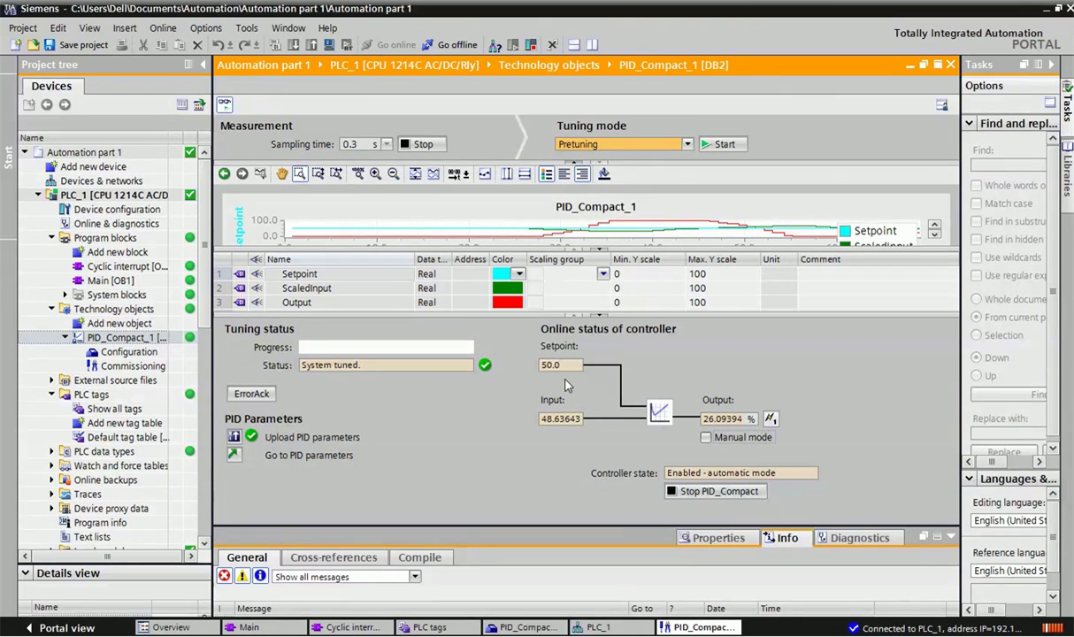
- Resize the trend chart to follow the response, then shrink it to reveal the PID parameters
left_click_drag(461, 311, 482, 421)
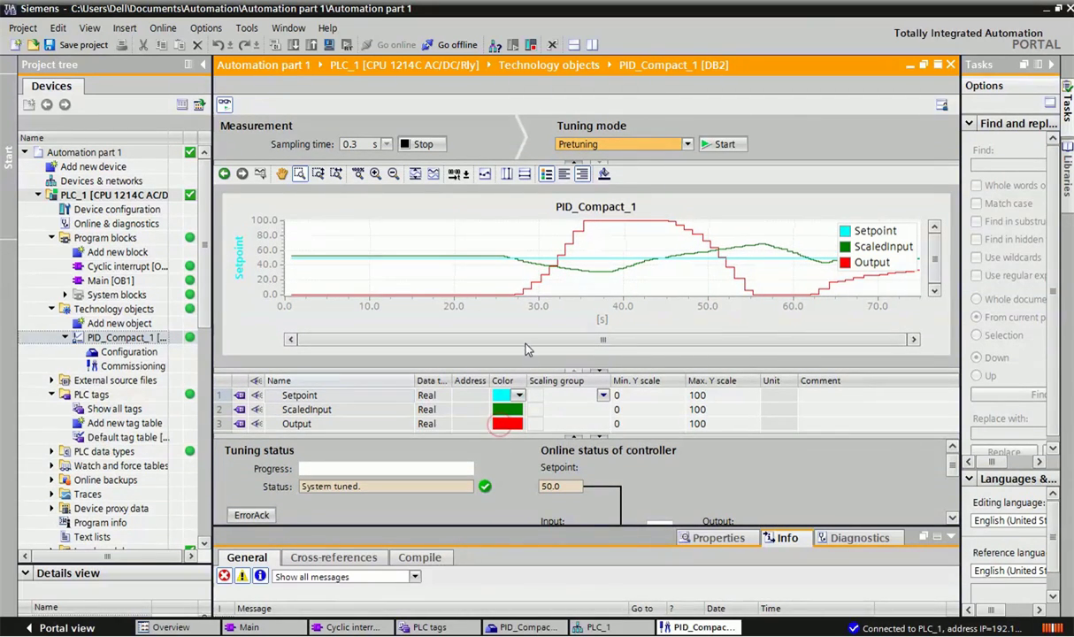
left_click_drag(525, 370, 525, 406)
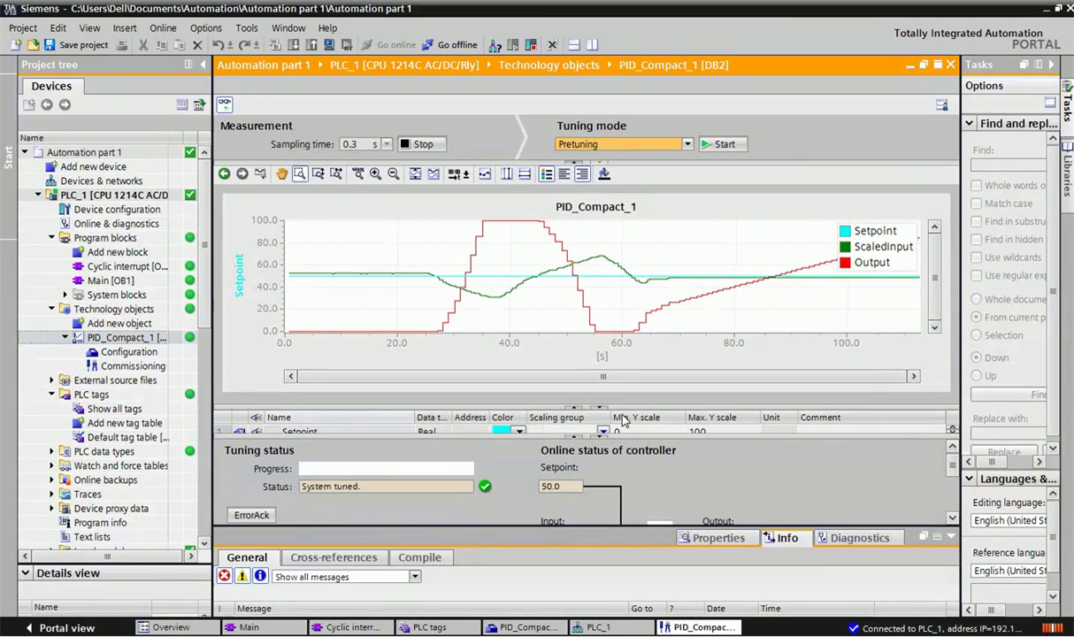
left_click_drag(628, 411, 628, 364)
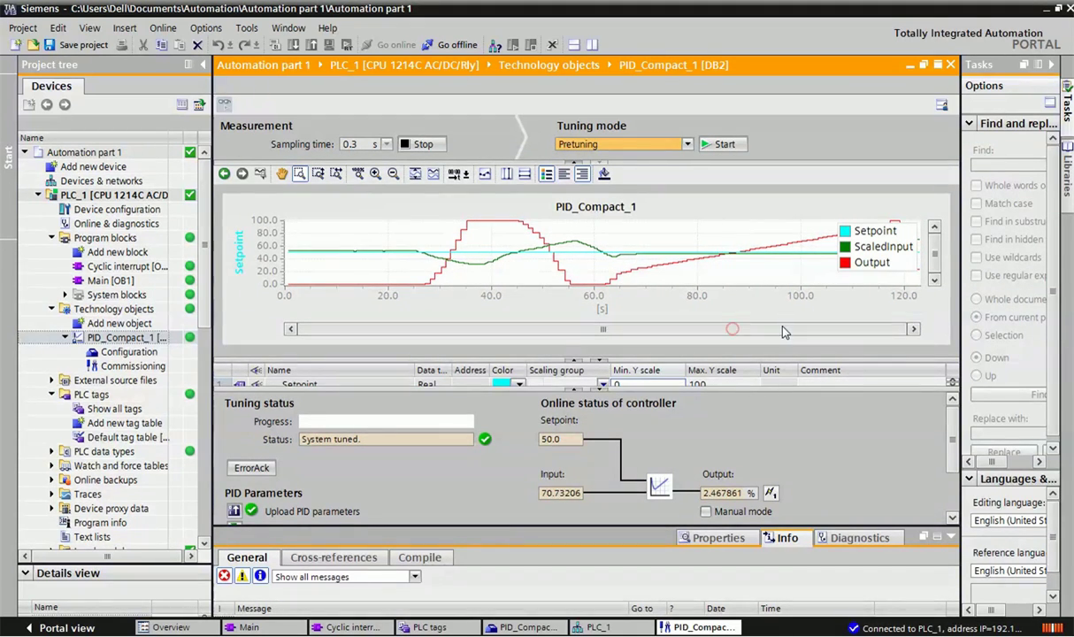
left_click(733, 328)
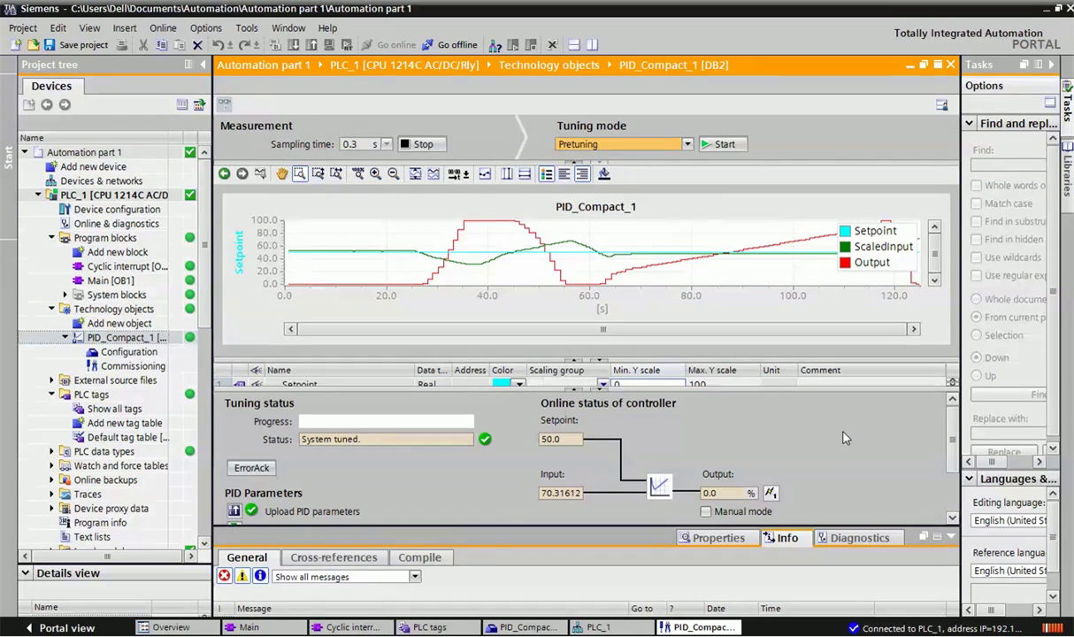